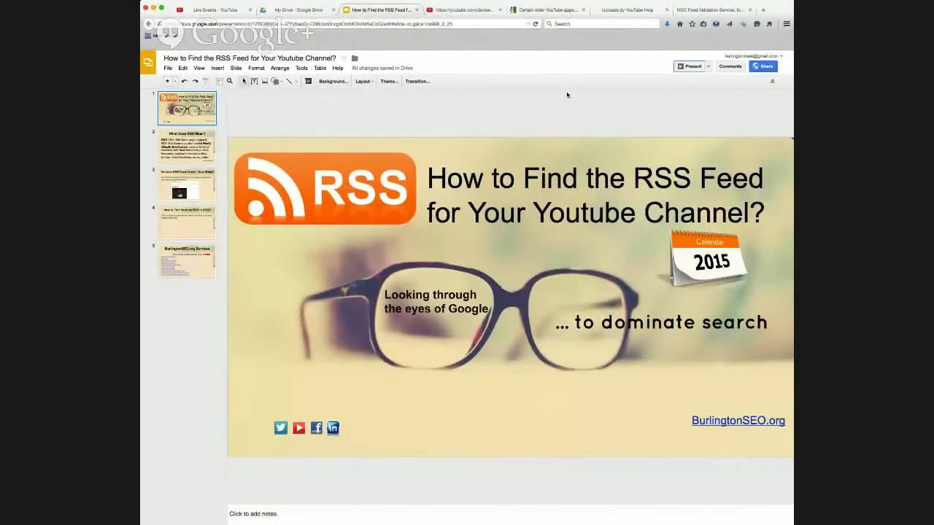
# Validate the old gdata uploads feed as Atom 1.0 and review its style-attribute recommendation.
pyautogui.click(470, 9)
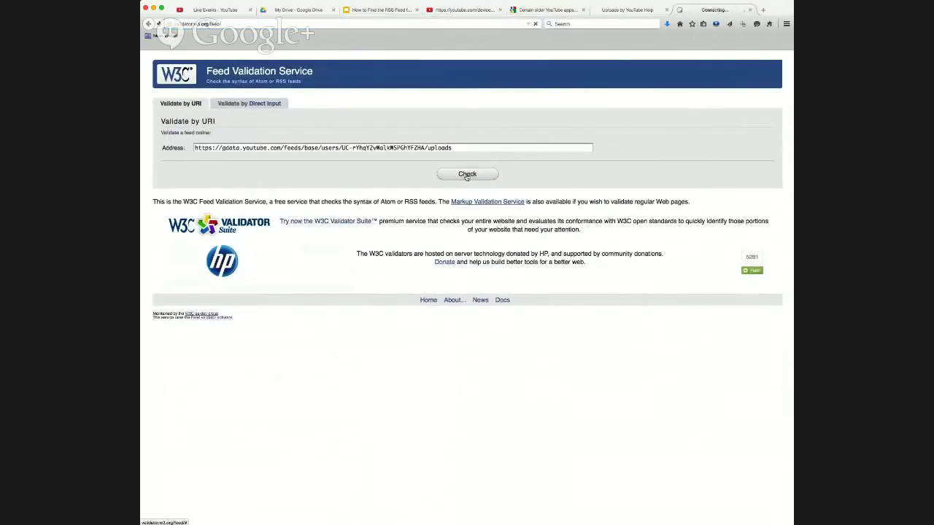
pyautogui.click(467, 175)
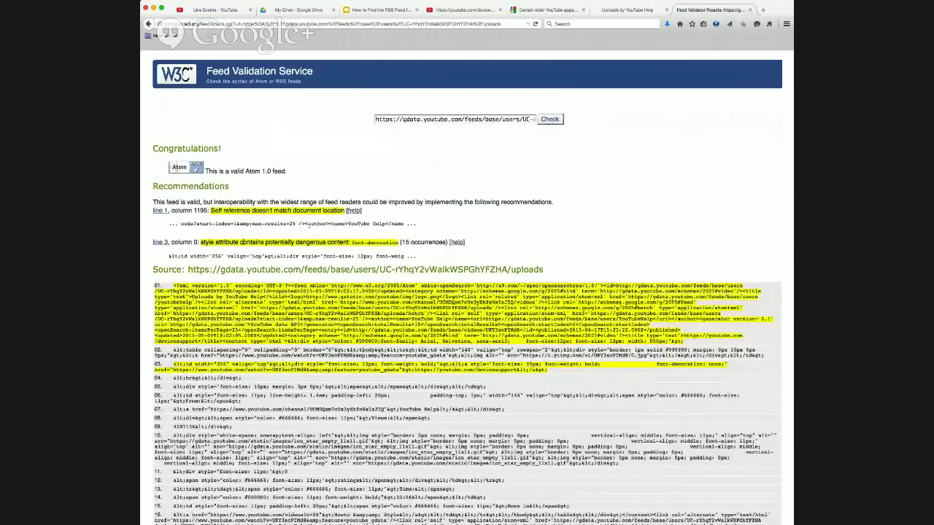
pyautogui.moveTo(239, 242); pyautogui.dragTo(398, 243)
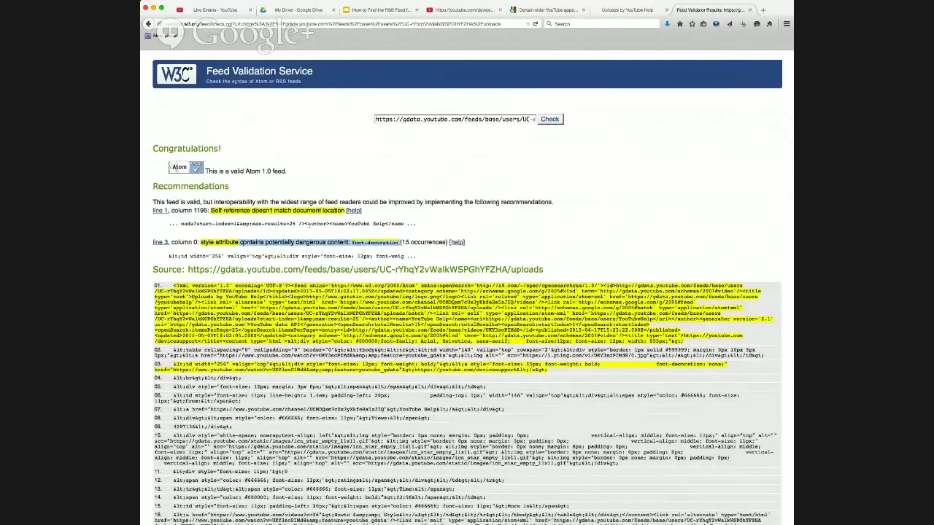
pyautogui.click(544, 244)
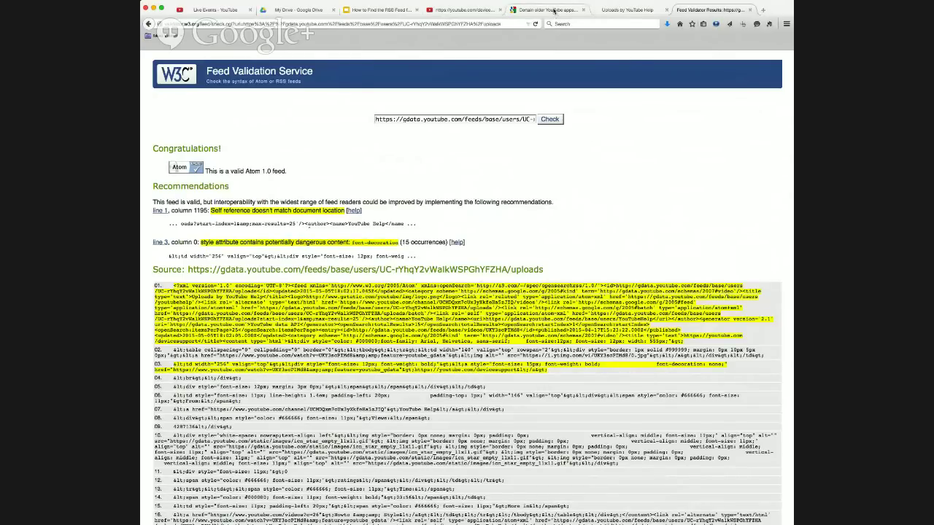
# Read the older YouTube apps notice and follow its link to the Uploads by YouTube Help feed.
pyautogui.click(554, 11)
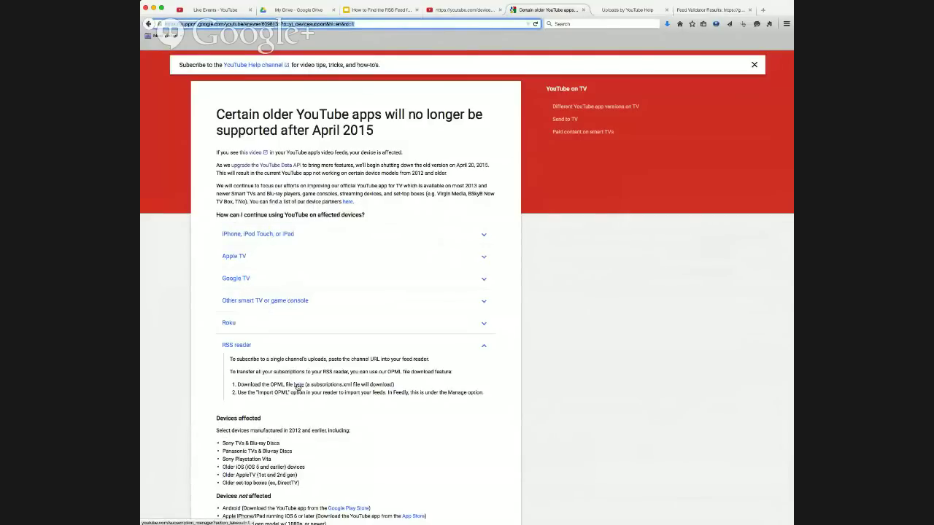
pyautogui.click(297, 386)
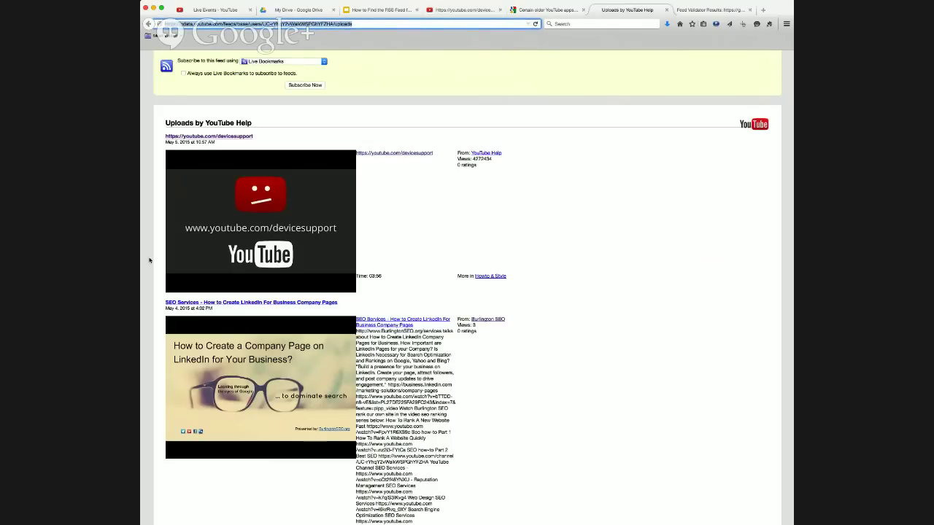
# Load Shopify's videos.xml?channel_id= feed and highlight its base address and channel ID.
pyautogui.hotkey('ctrl', 'v')
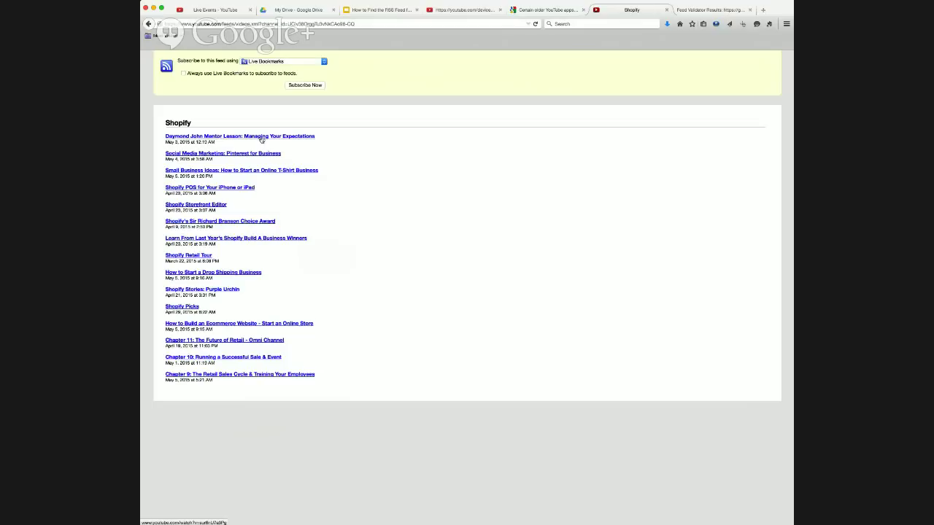
pyautogui.click(385, 23)
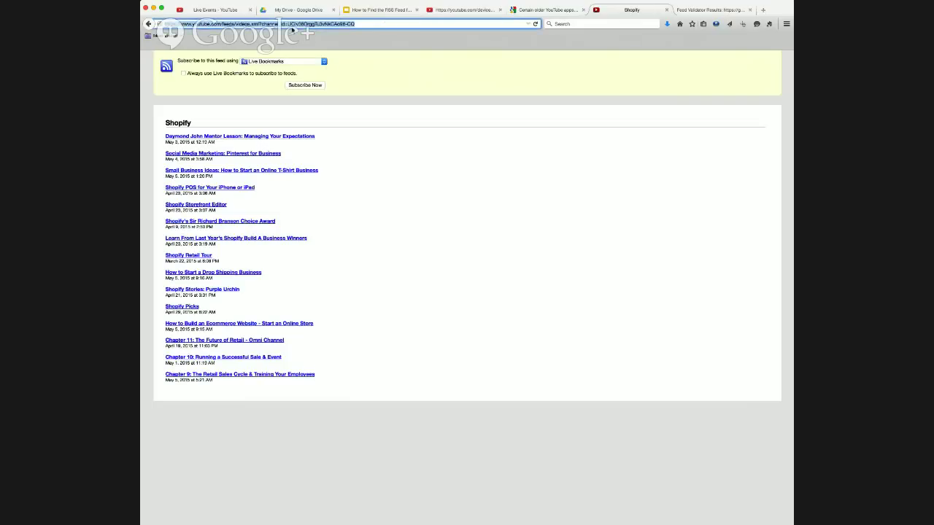
pyautogui.click(287, 25)
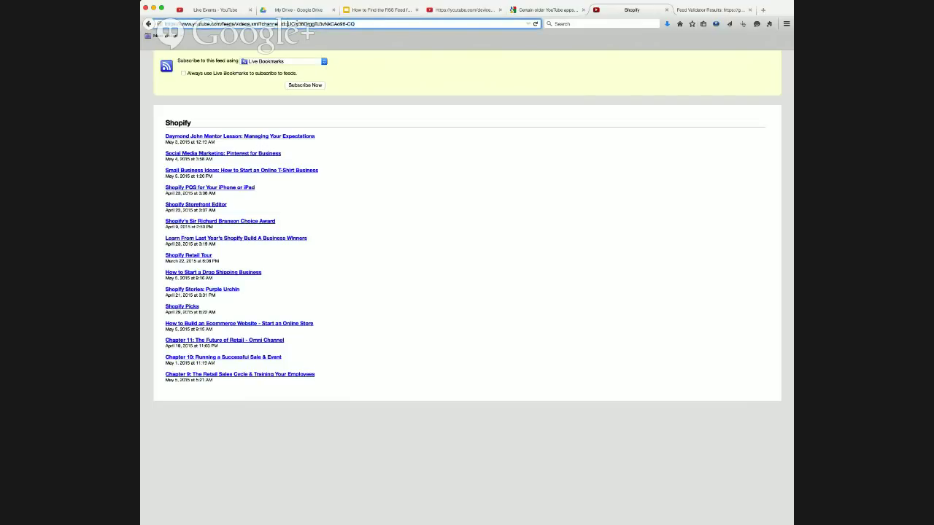
pyautogui.moveTo(287, 24); pyautogui.dragTo(359, 24)
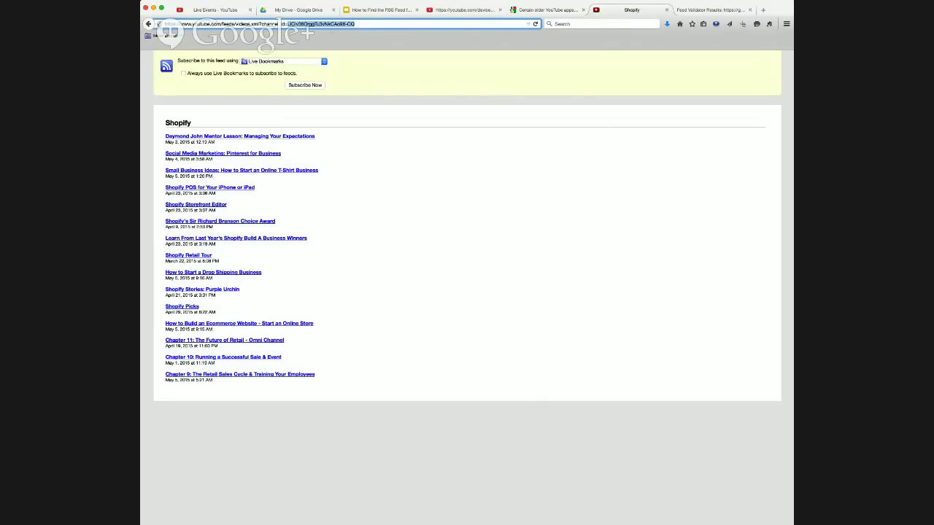
pyautogui.moveTo(179, 24); pyautogui.dragTo(280, 24)
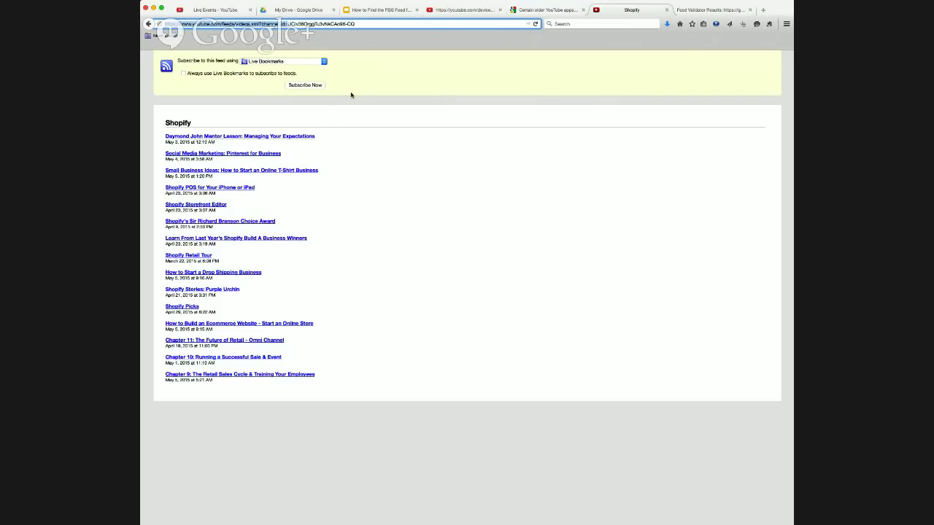
pyautogui.click(390, 25)
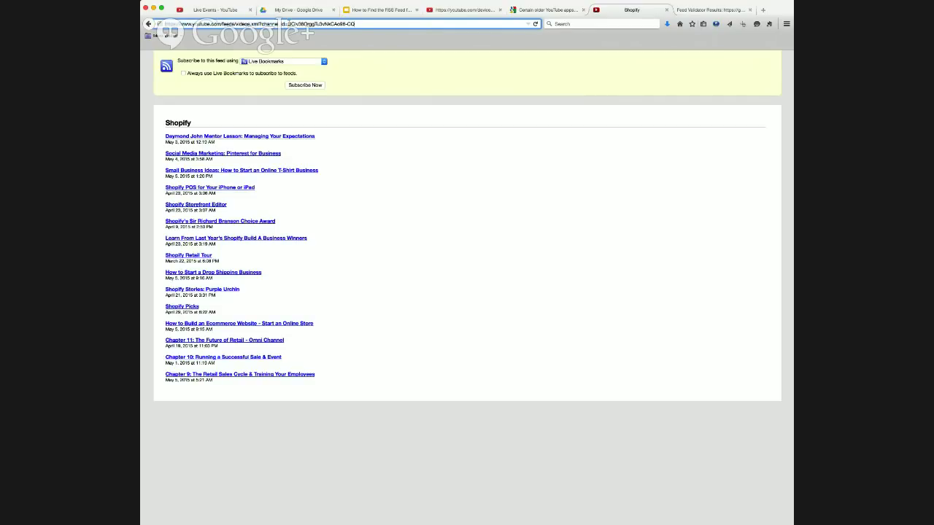
pyautogui.moveTo(287, 24); pyautogui.dragTo(354, 24)
pyautogui.click(718, 9)
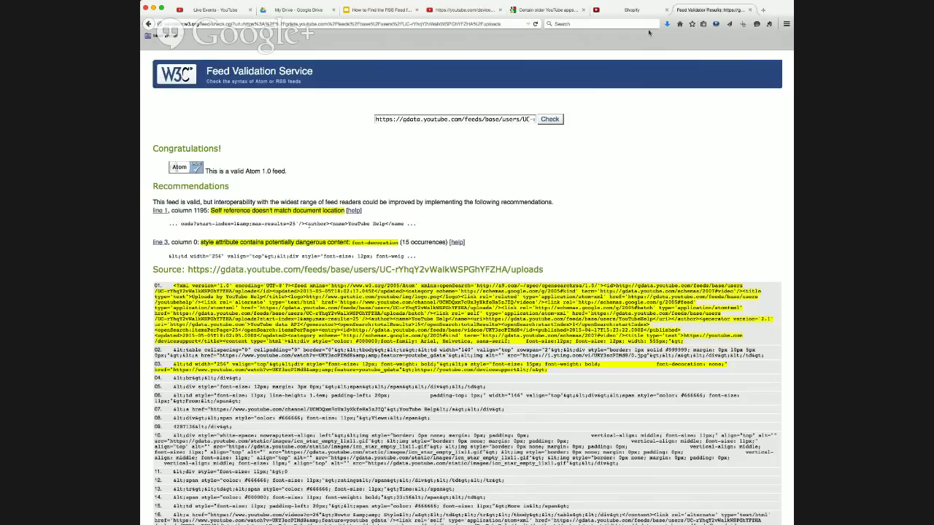
pyautogui.click(478, 24)
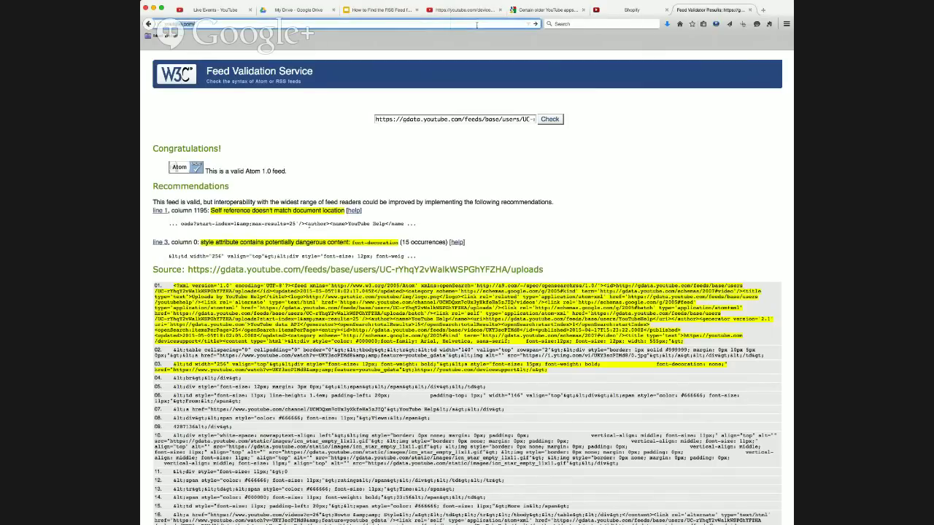
pyautogui.write('www.youtube.com')
pyautogui.press('Return')
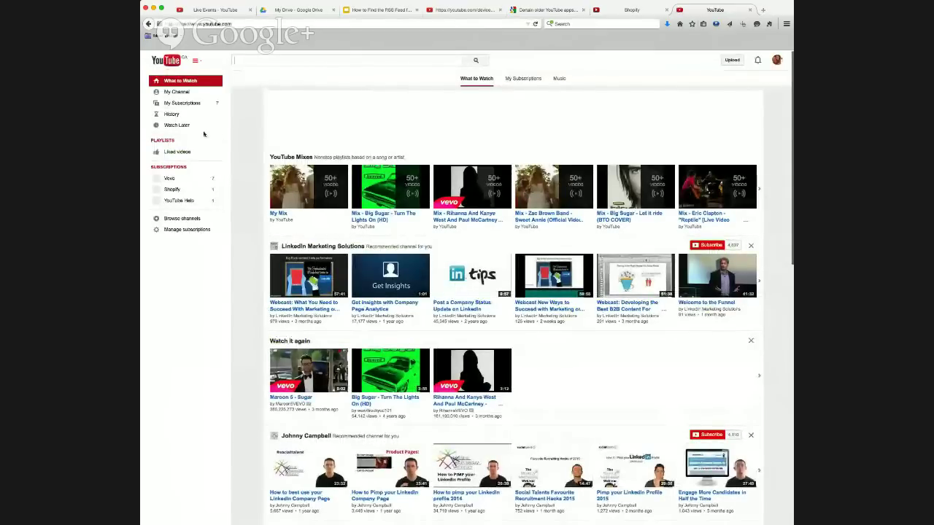
# Browse down the YouTube home feed of mixes, recommended channels and subscription videos.
pyautogui.click(330, 373)
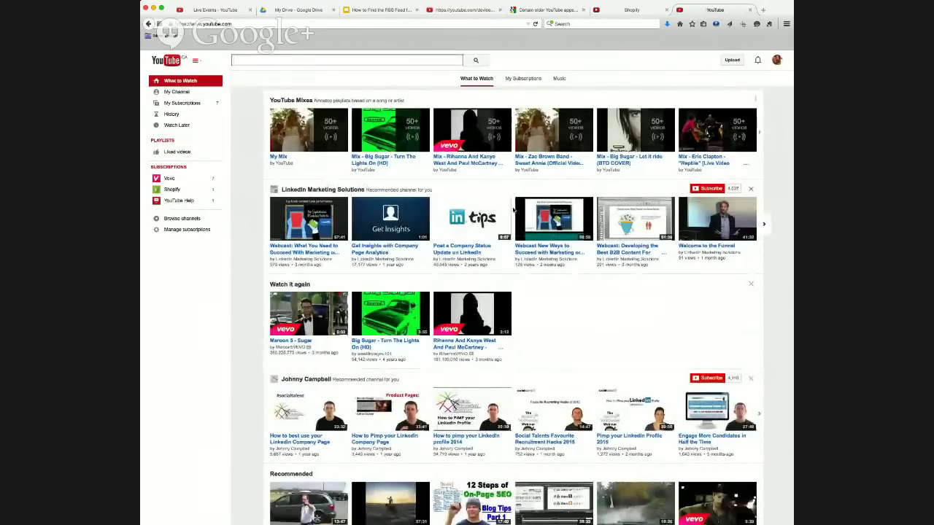
pyautogui.scroll(-1, 648, 304)
pyautogui.scroll(-2, 648, 304)
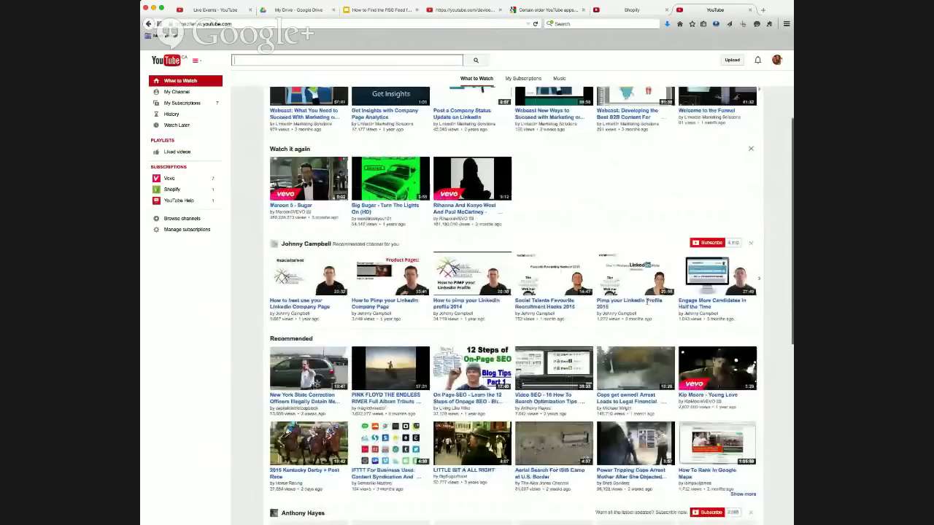
pyautogui.scroll(-1, 647, 305)
pyautogui.scroll(-2, 645, 305)
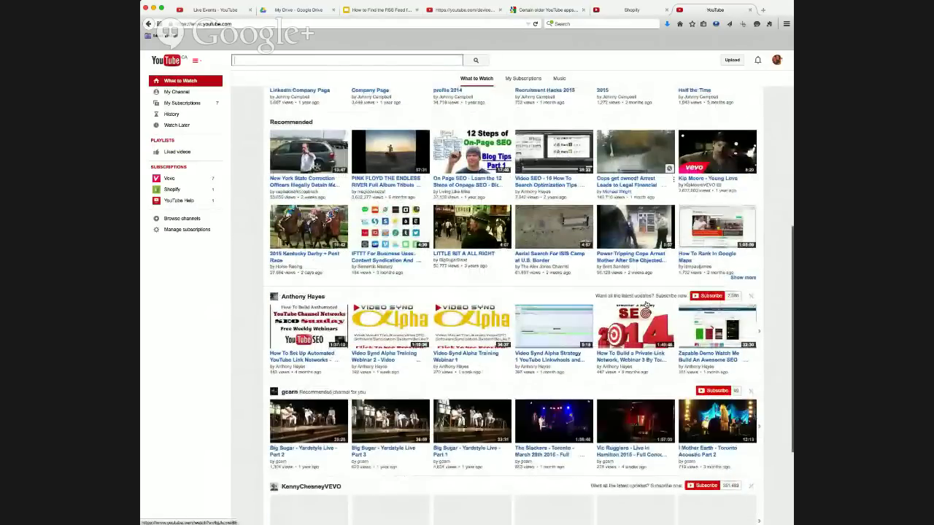
pyautogui.scroll(4, 646, 305)
pyautogui.scroll(-2, 696, 270)
pyautogui.scroll(-4, 696, 270)
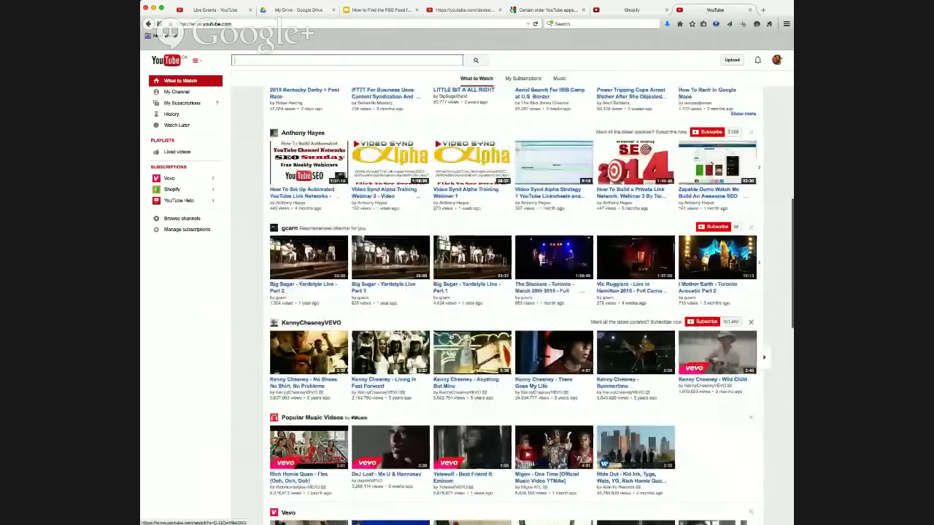
# Open the KennyChesneyVEVO channel, pause its featured video, and bring up its page source.
pyautogui.click(332, 323)
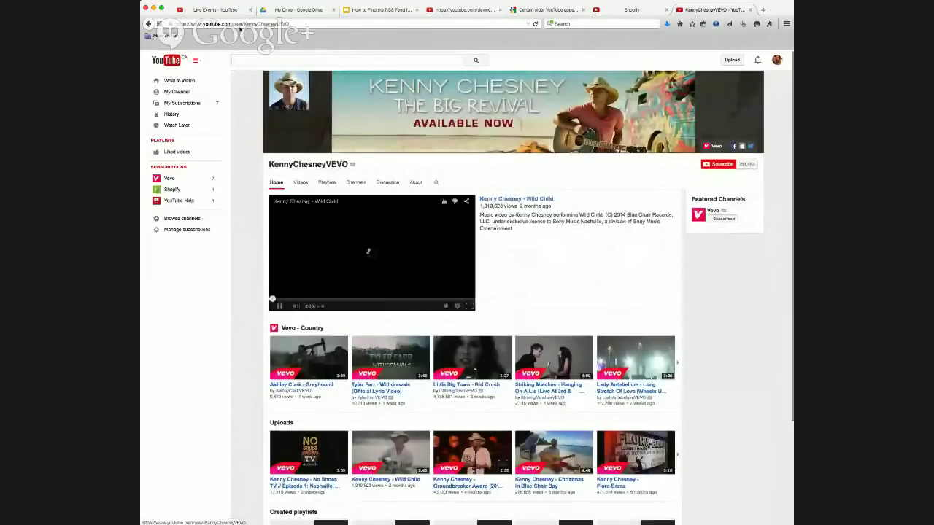
pyautogui.click(278, 305)
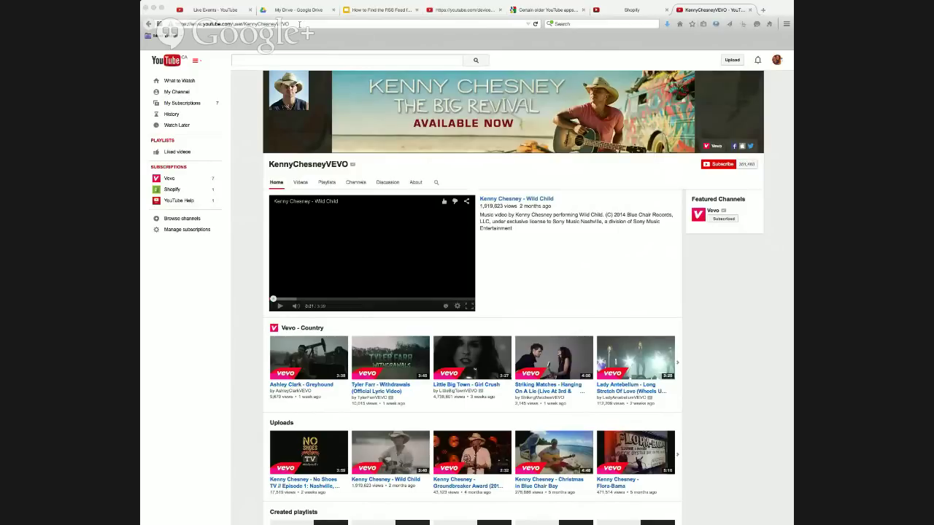
pyautogui.doubleClick(247, 24)
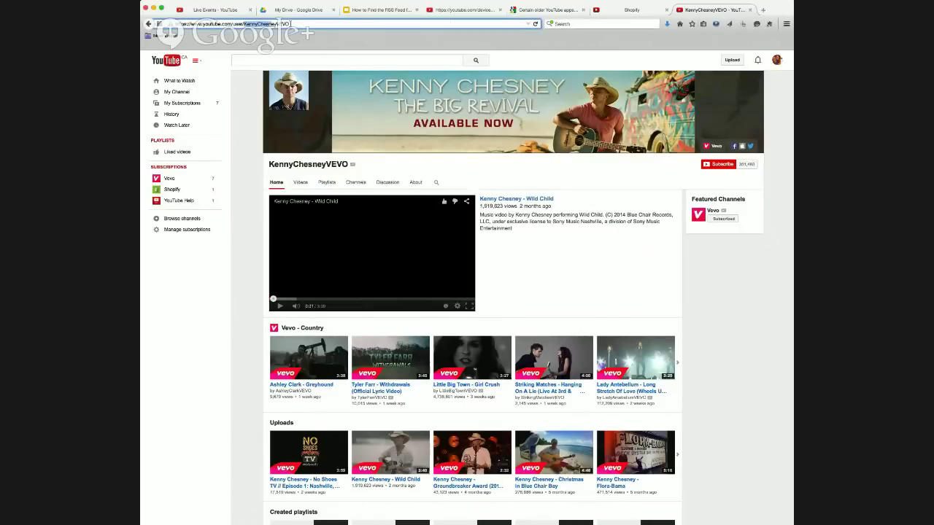
pyautogui.press('super+Tab')
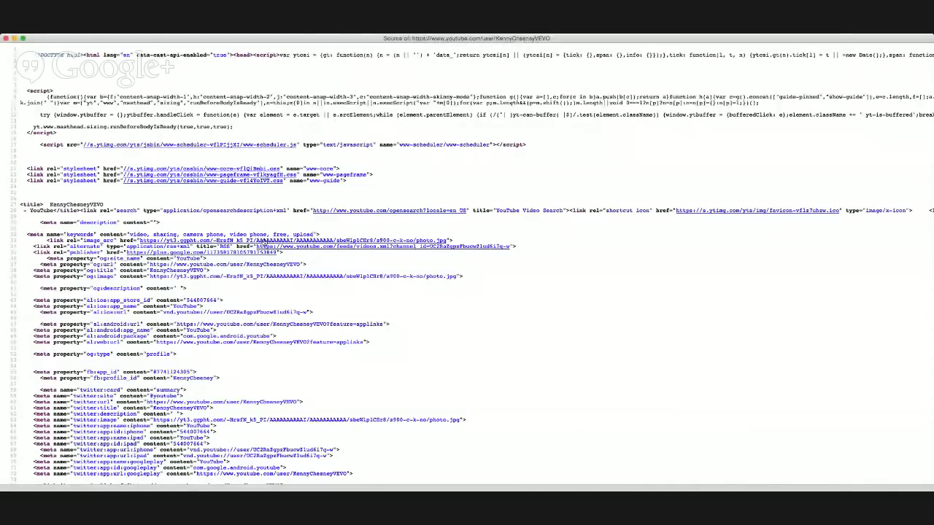
# Scroll the source right to the RSS alternate link with the videos.xml channel_id feed.
pyautogui.hscroll(1, 547, 283)
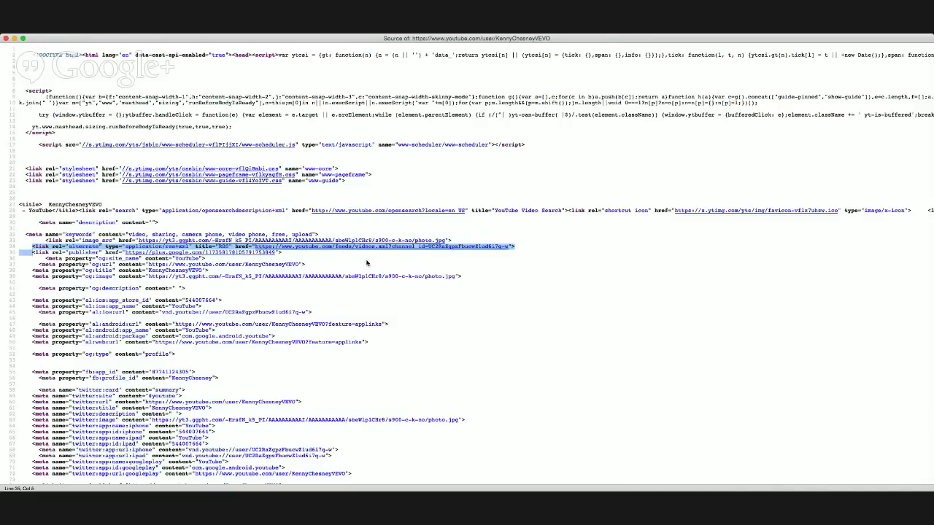
# Scroll down the source and highlight the channelId meta tag holding the channel ID.
pyautogui.scroll(-1, 367, 263)
pyautogui.scroll(-2, 387, 276)
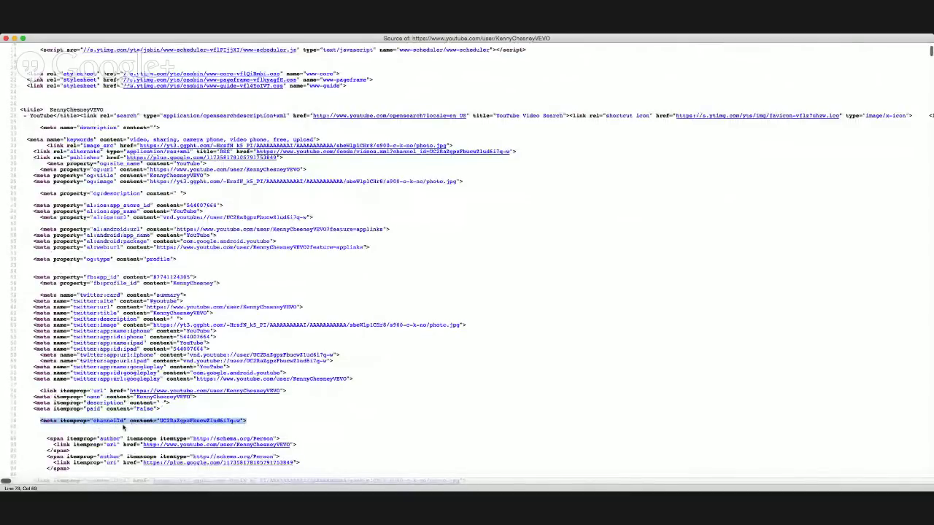
pyautogui.click(92, 421)
pyautogui.moveTo(94, 421); pyautogui.dragTo(241, 421)
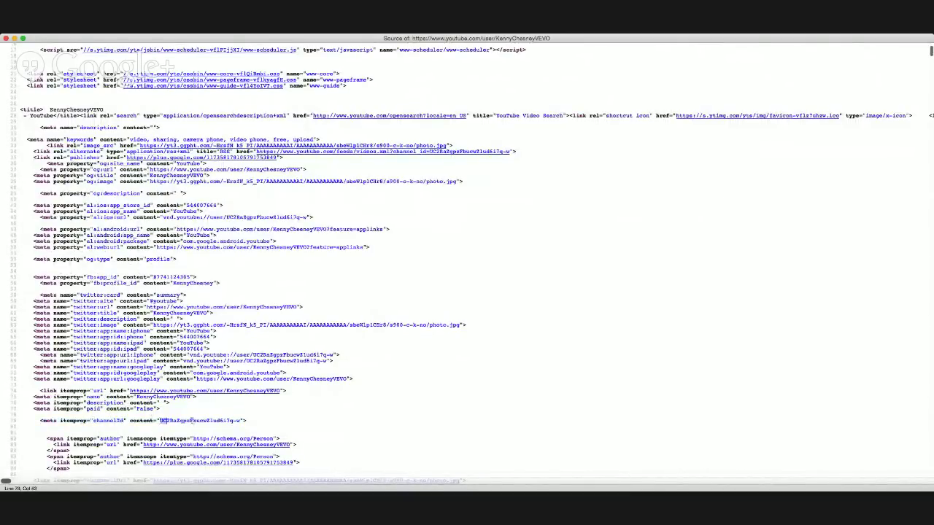